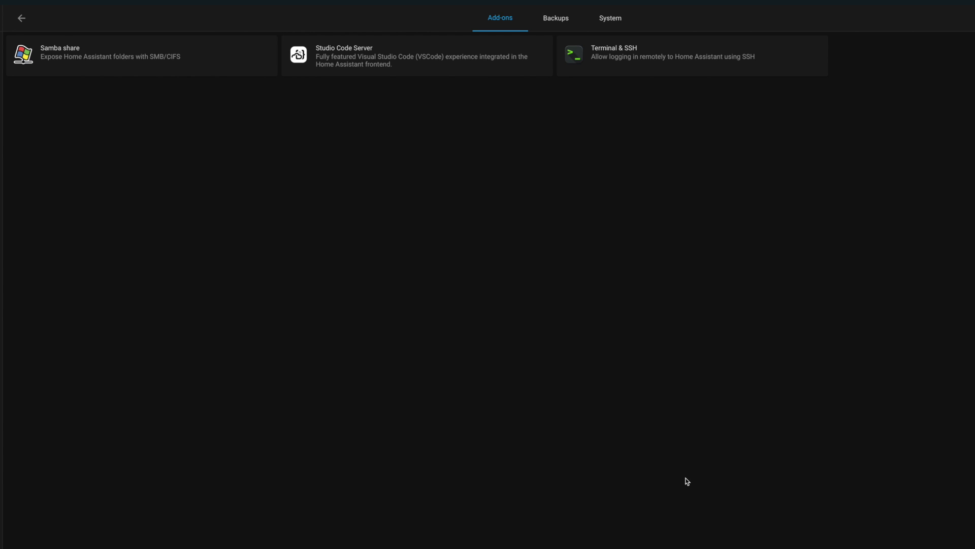
# - Open Duck DNS in the add-on store and install it
pyautogui.click(608, 19)
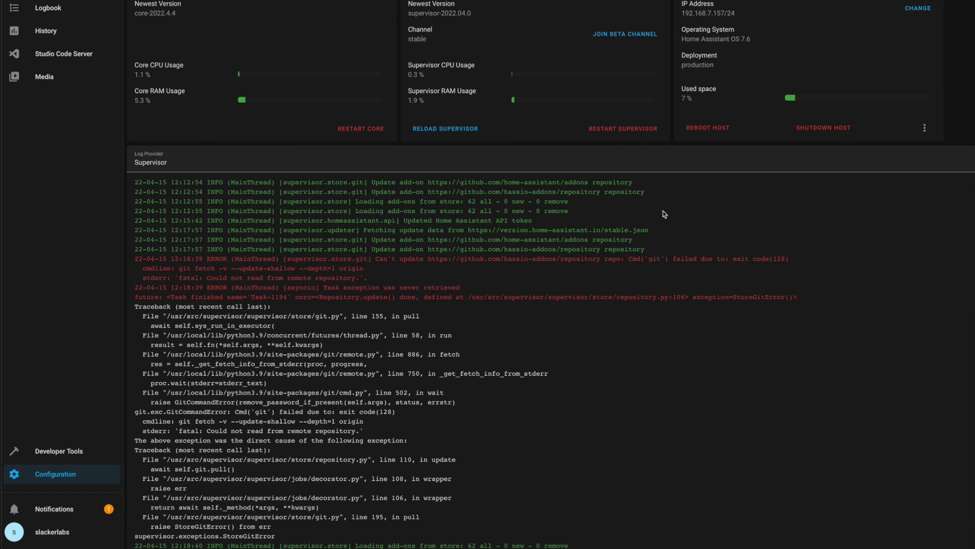
pyautogui.click(64, 474)
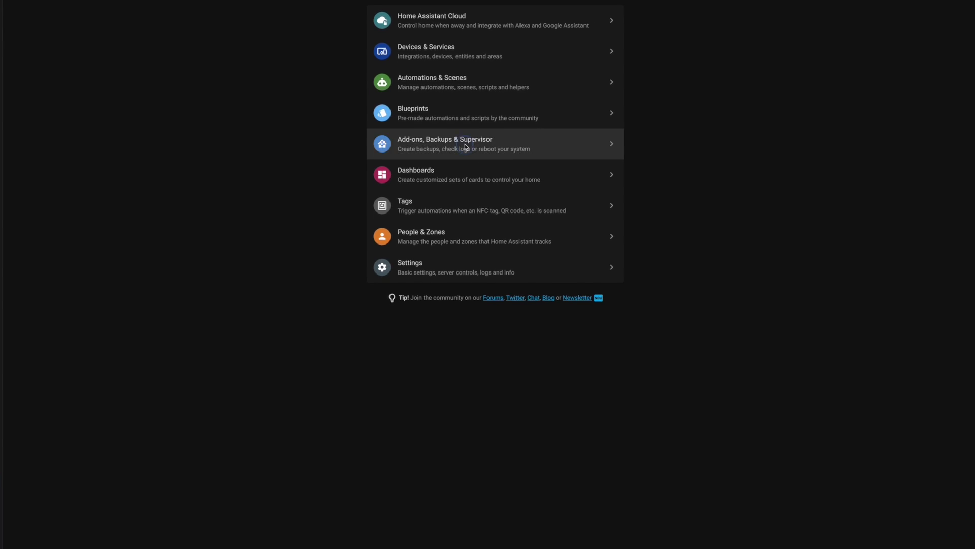
pyautogui.click(402, 148)
pyautogui.click(937, 531)
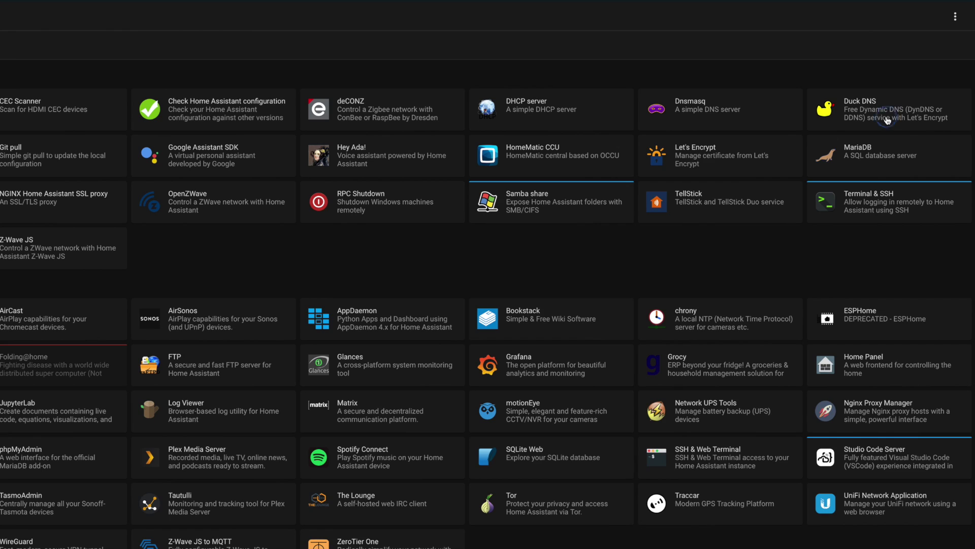
pyautogui.click(899, 62)
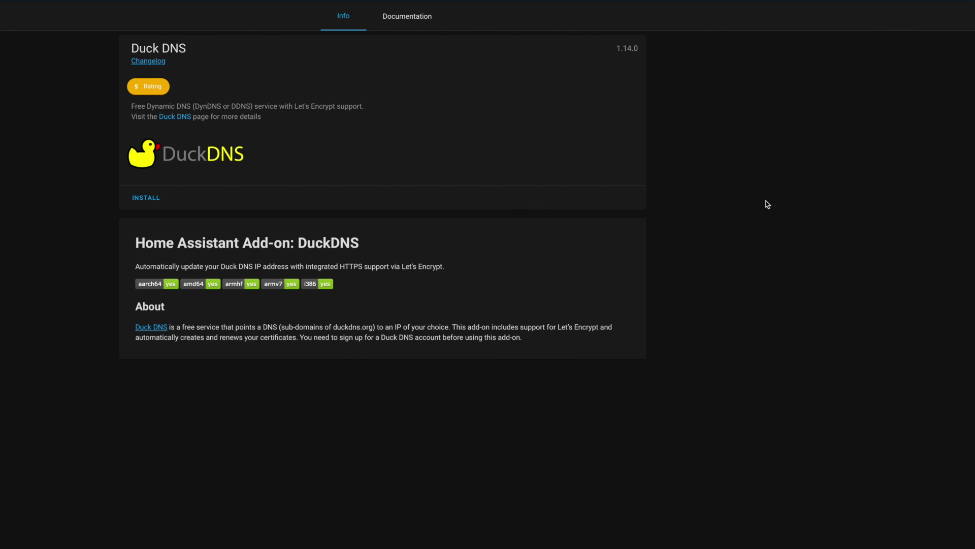
pyautogui.click(153, 200)
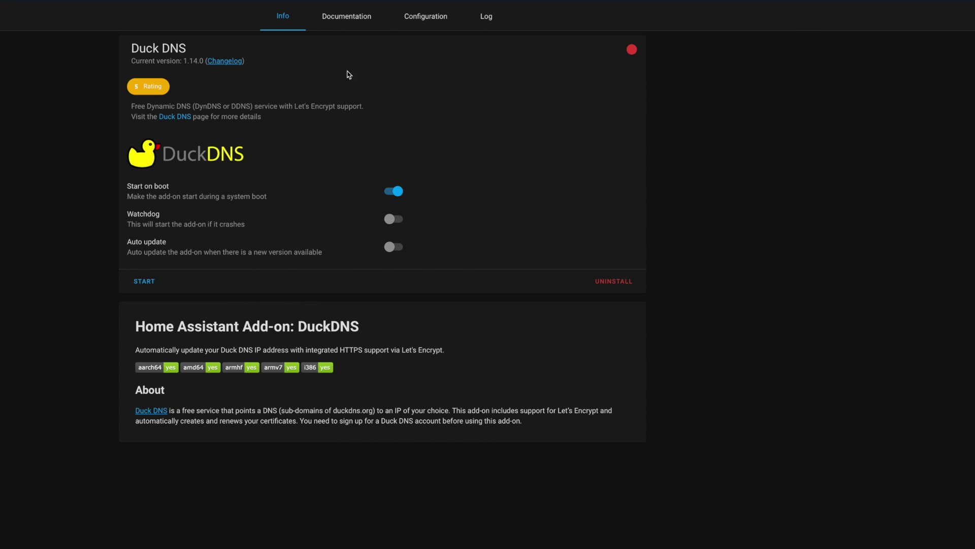
# - Sign in to the Duck DNS website with a Google account and decline saving the password
pyautogui.click(453, 28)
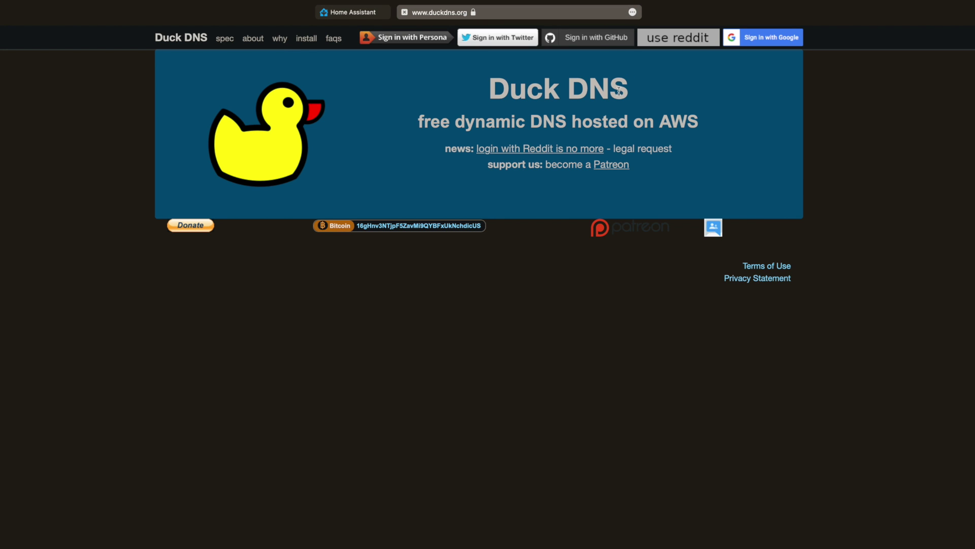
pyautogui.click(779, 41)
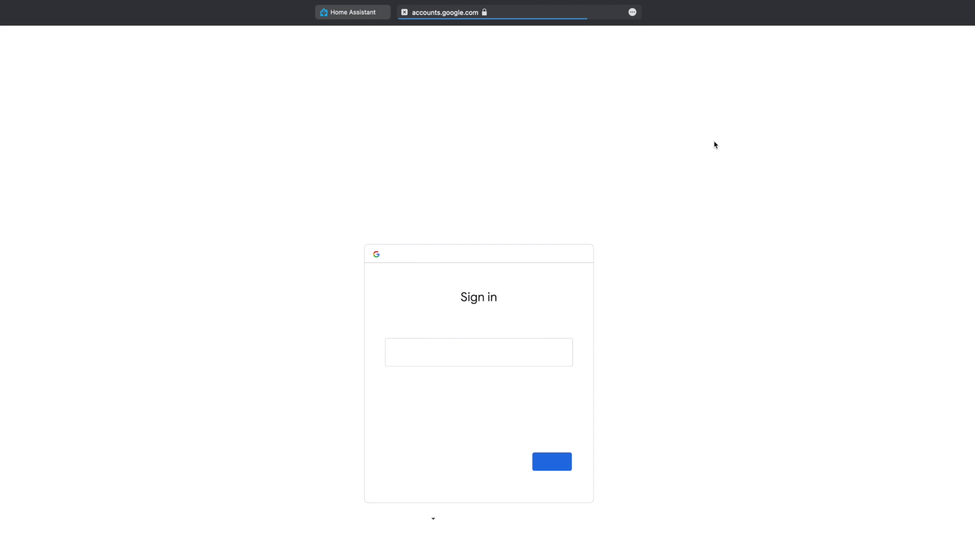
pyautogui.click(539, 462)
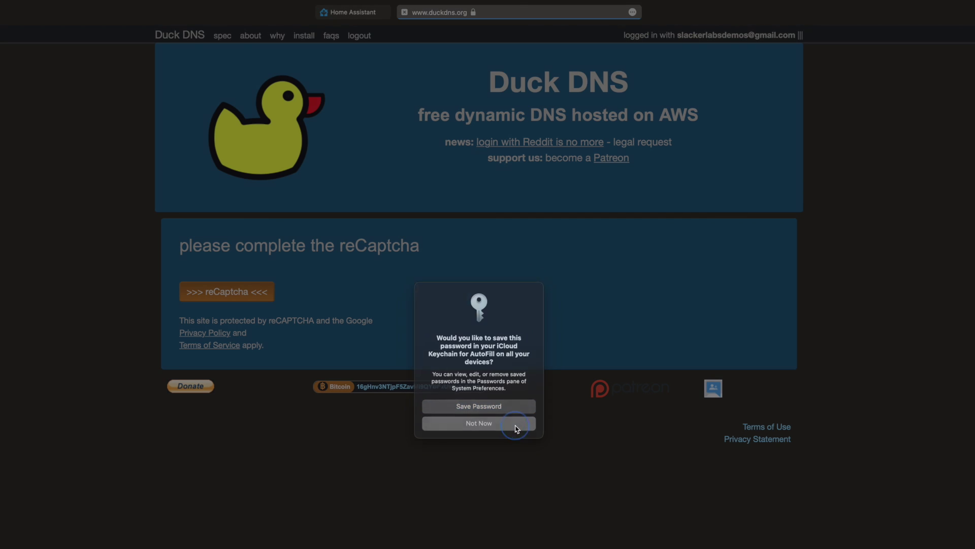
pyautogui.click(517, 426)
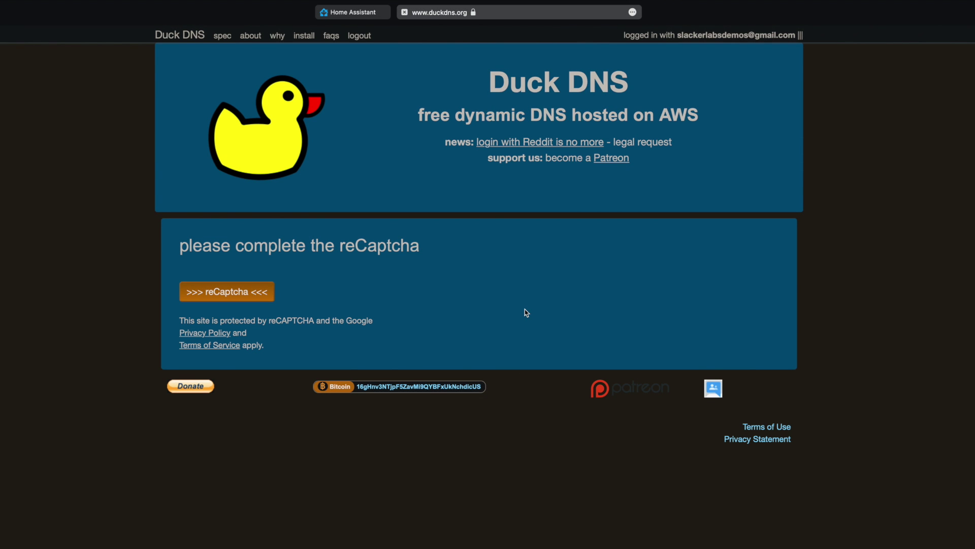
# - Complete the reCaptcha and add the subdomain slackerlabsdemos to the Duck DNS account
pyautogui.click(244, 293)
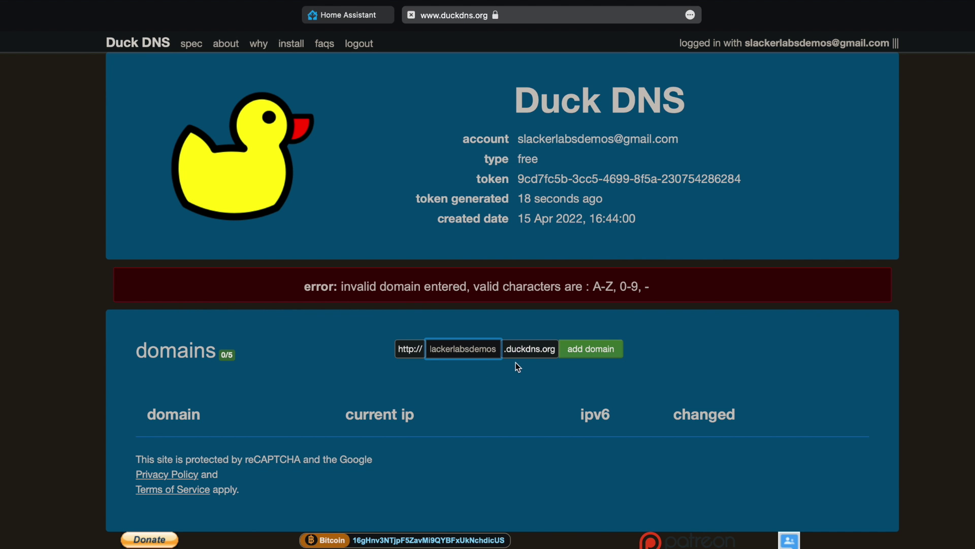
pyautogui.click(591, 354)
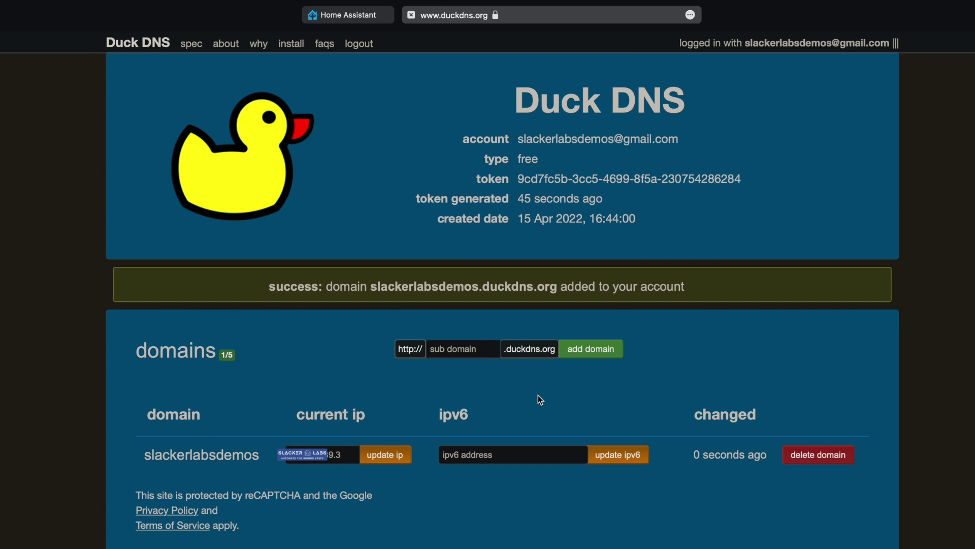
# - Back in Home Assistant, set the Duck DNS add-on's domain to slackerlabsdemos.duckdns.org, enter the account token, and save the configuration
pyautogui.moveTo(348, 15); pyautogui.dragTo(624, 84)
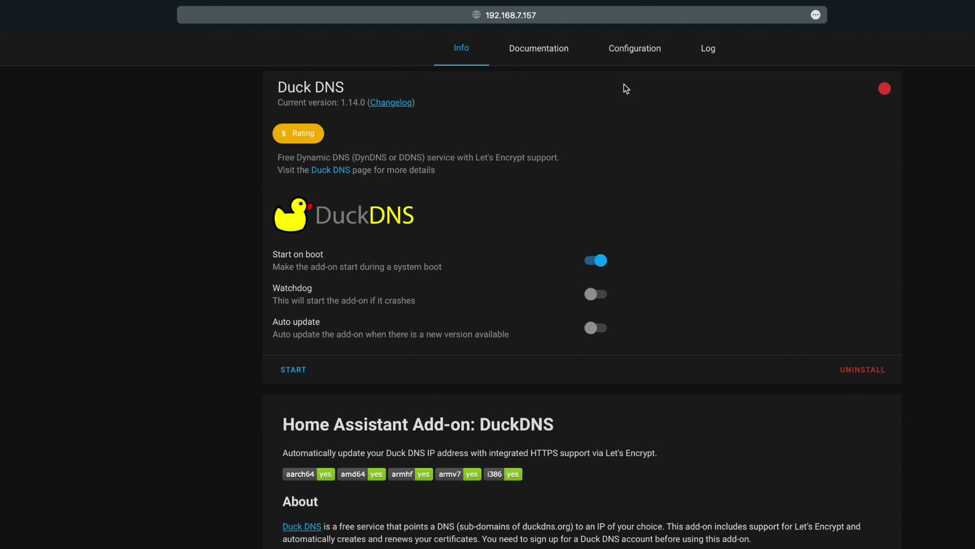
pyautogui.click(633, 56)
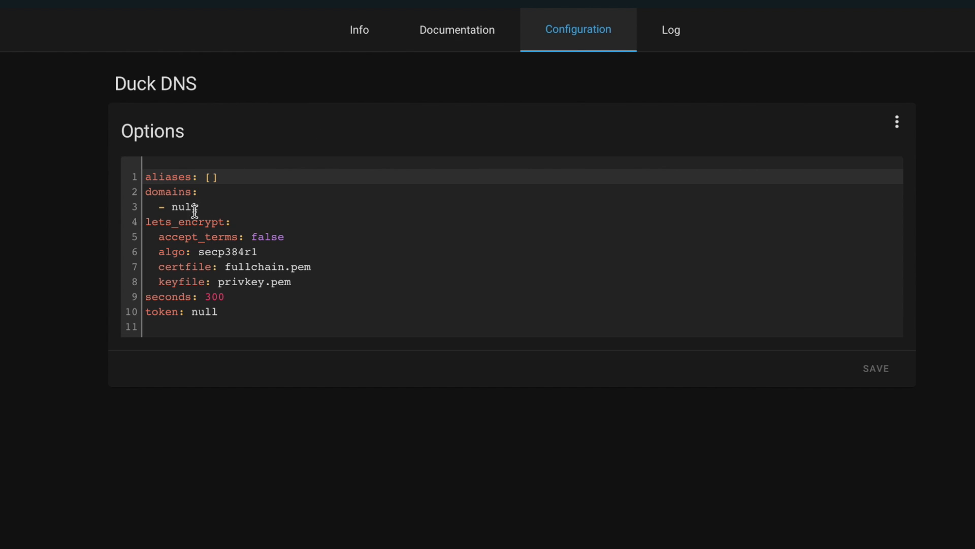
pyautogui.doubleClick(195, 209)
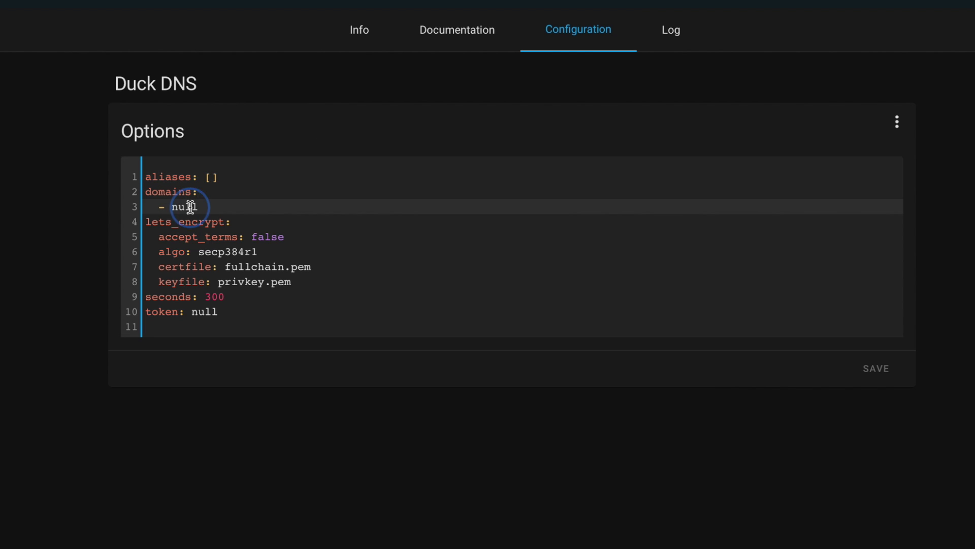
pyautogui.write('slackerlabsdem')
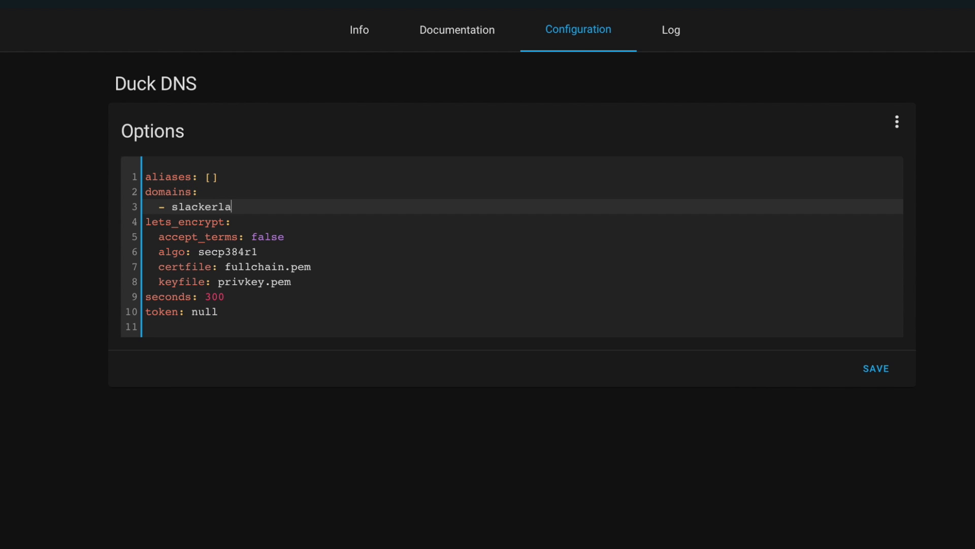
pyautogui.write('duckdns.com')
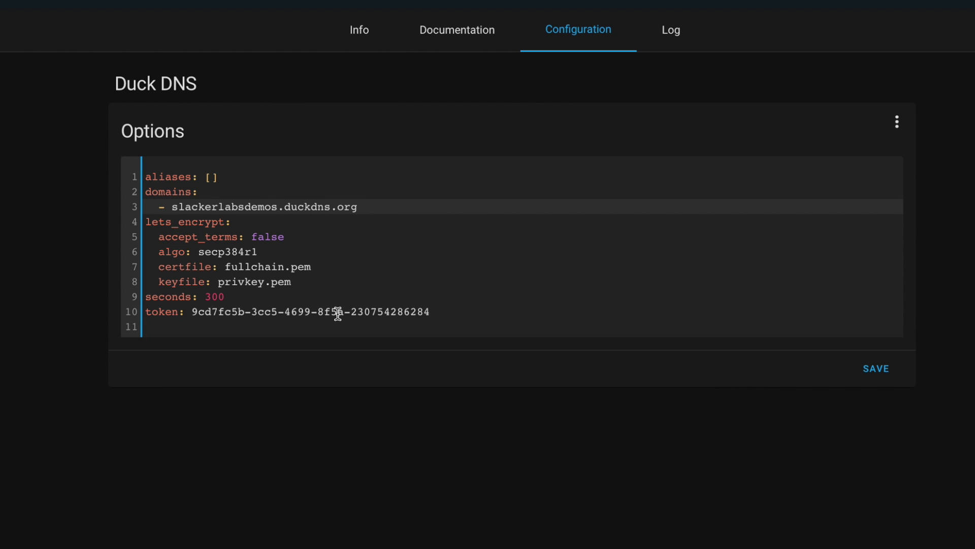
pyautogui.click(875, 370)
# - Start the Duck DNS add-on and refresh its log to check the startup
pyautogui.click(376, 30)
pyautogui.click(161, 437)
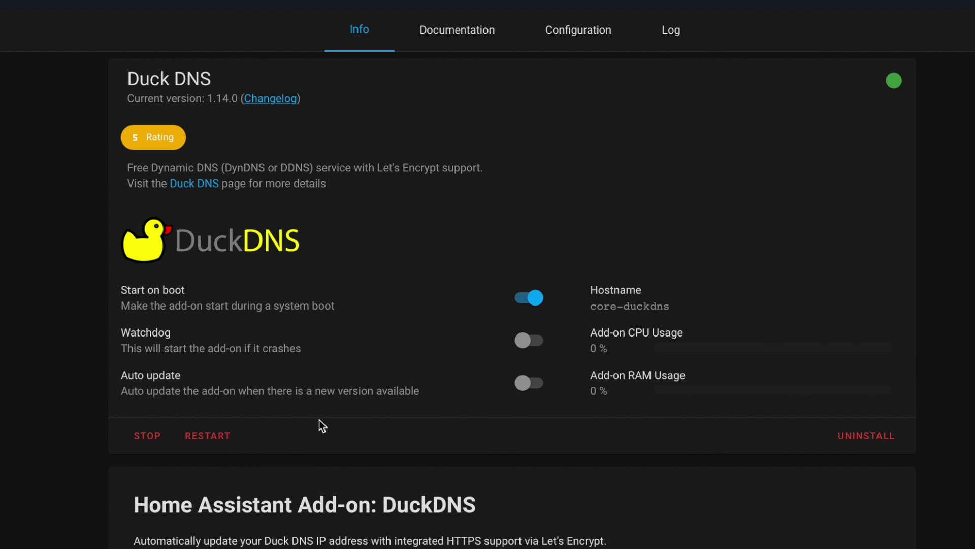
pyautogui.click(680, 37)
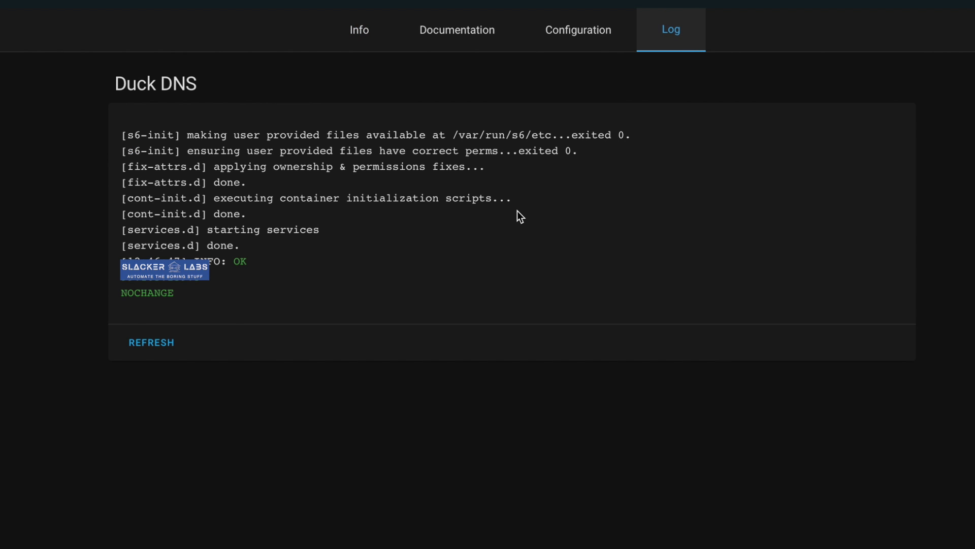
pyautogui.click(173, 355)
pyautogui.click(162, 348)
pyautogui.click(162, 348)
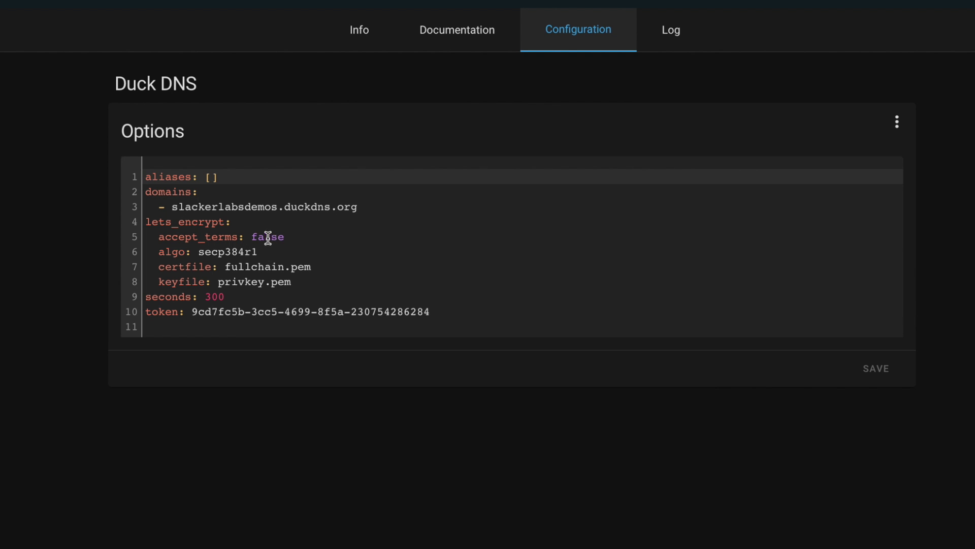
# - Set accept_terms under lets_encrypt to true in the add-on configuration and save it
pyautogui.doubleClick(268, 238)
pyautogui.write('true')
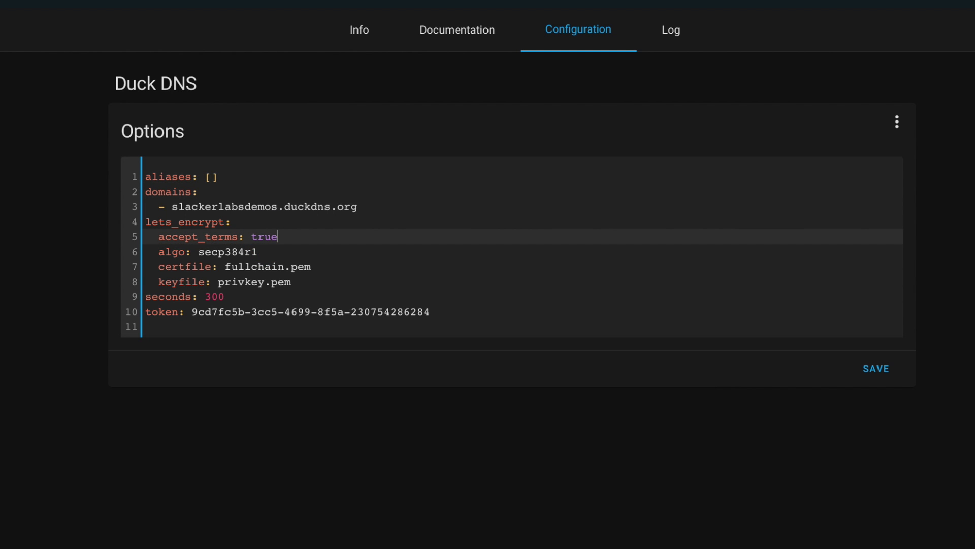
pyautogui.click(876, 368)
# - Check the Duck DNS add-on's status and refresh its log to follow the certificate generation
pyautogui.click(359, 37)
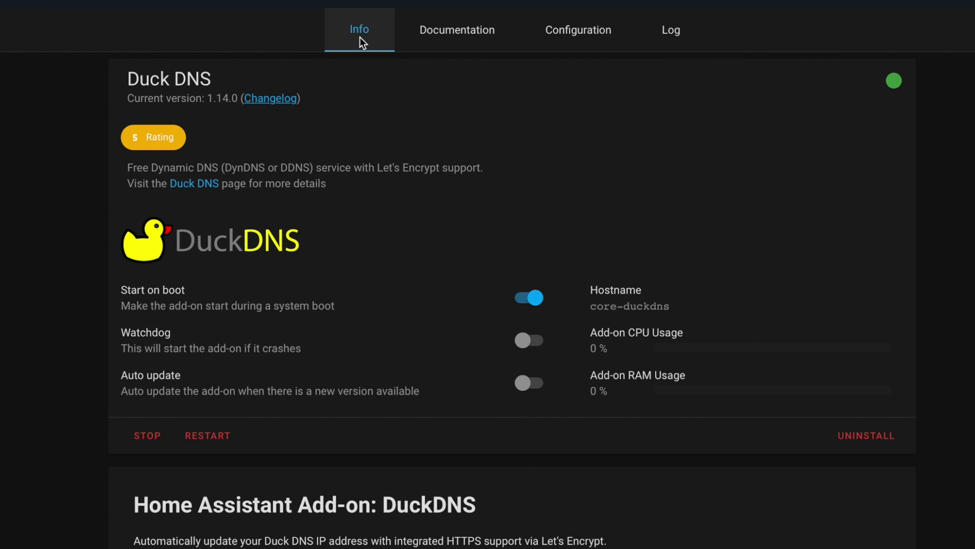
pyautogui.click(682, 43)
pyautogui.click(169, 376)
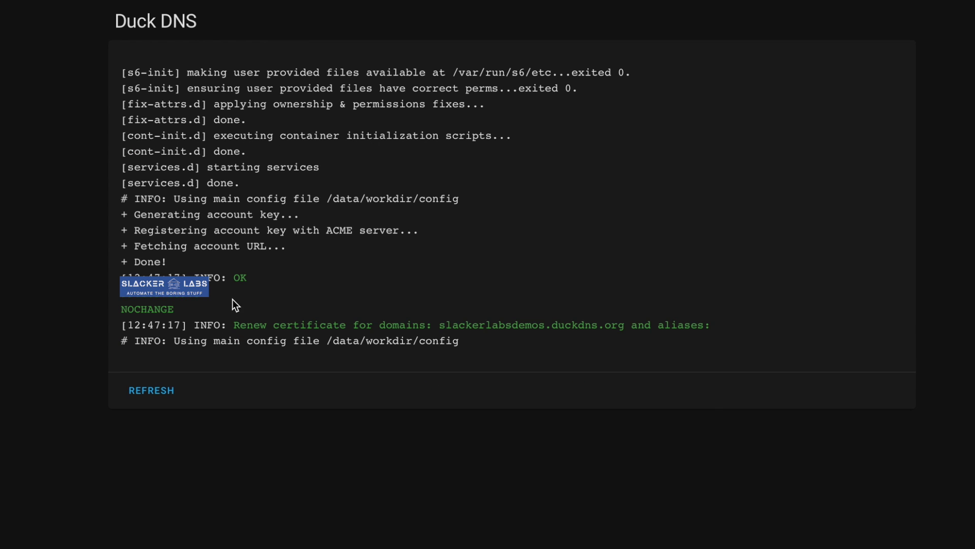
pyautogui.click(163, 397)
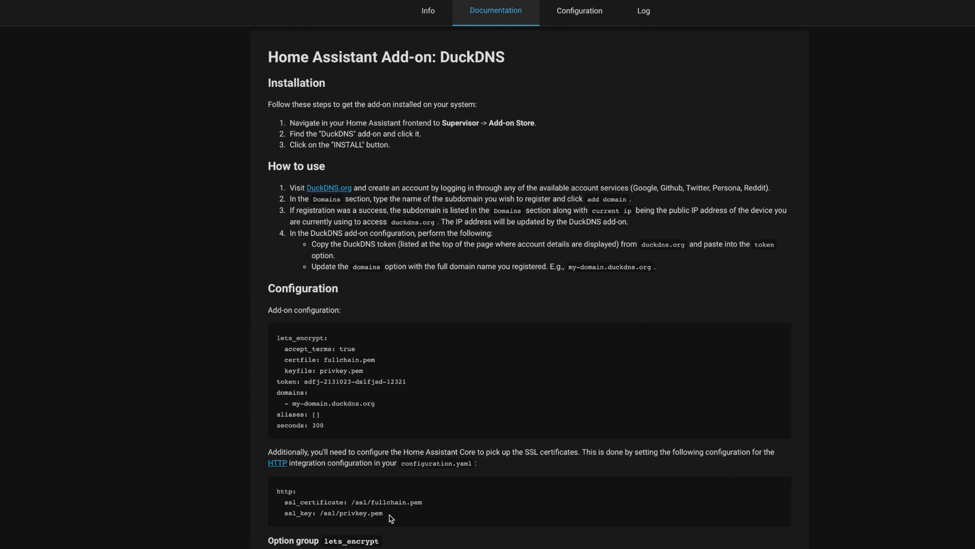
# - Copy the ssl_certificate and ssl_key lines from the http example in the Duck DNS documentation
pyautogui.moveTo(390, 517); pyautogui.dragTo(284, 503)
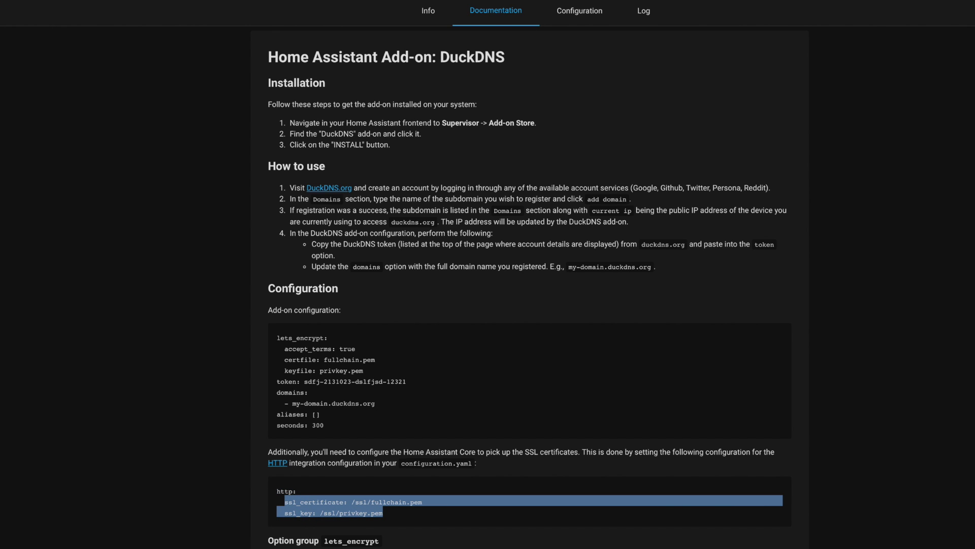
pyautogui.rightClick(290, 508)
pyautogui.click(320, 510)
pyautogui.moveTo(320, 509); pyautogui.dragTo(386, 514)
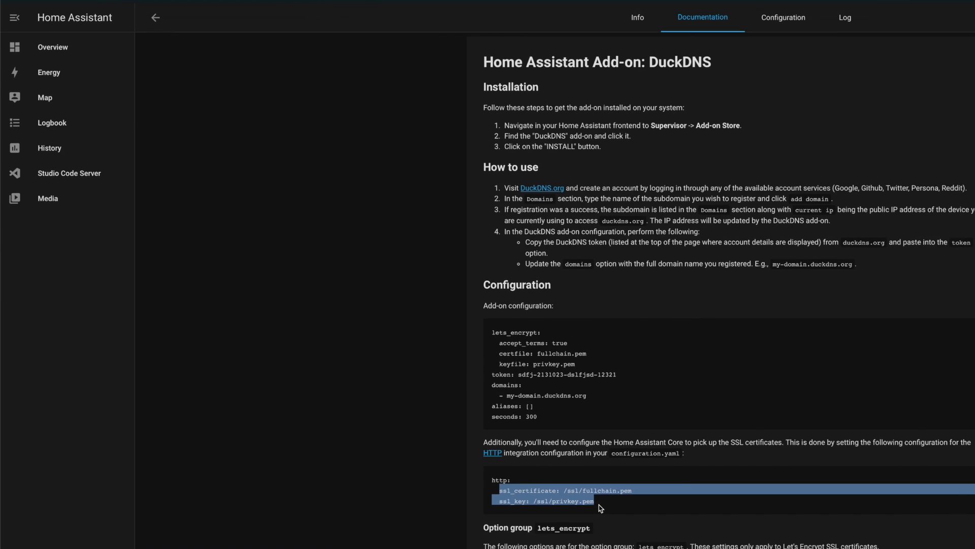
# - Open configuration.yaml in Studio Code Server
pyautogui.click(64, 176)
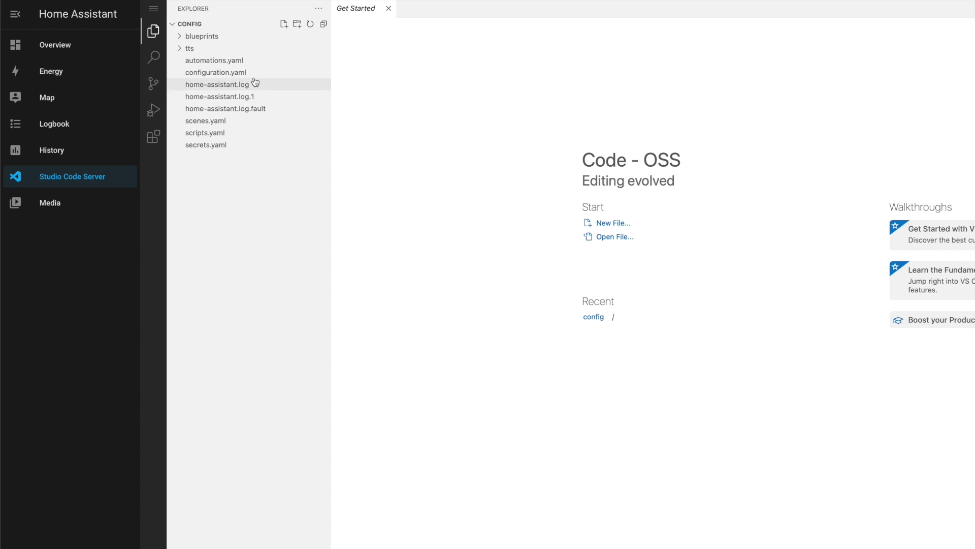
pyautogui.click(241, 62)
pyautogui.click(241, 73)
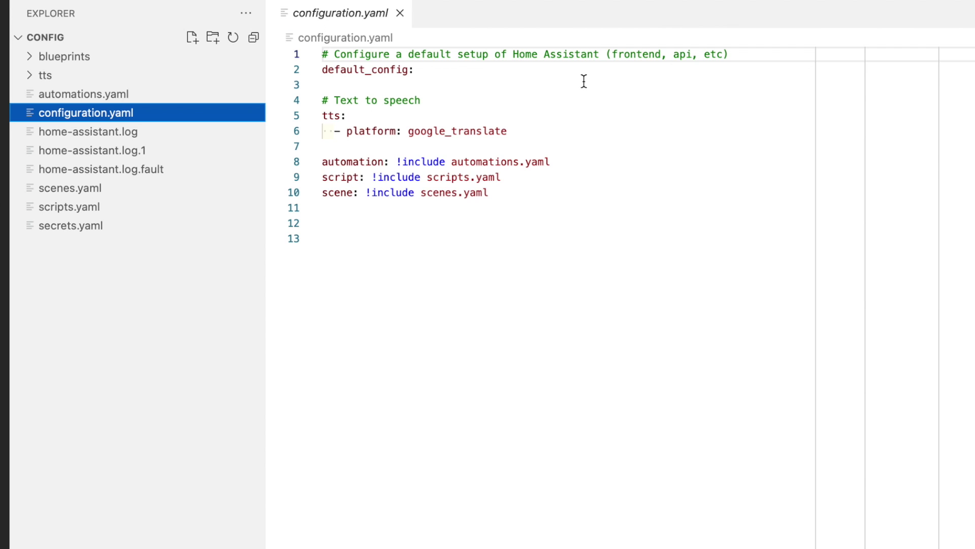
# - Add an http section below default_config with ssl_certificate: /ssl/fullchain.pem and ssl_key: /ssl/privkey.pem
pyautogui.click(431, 72)
pyautogui.write('\\')
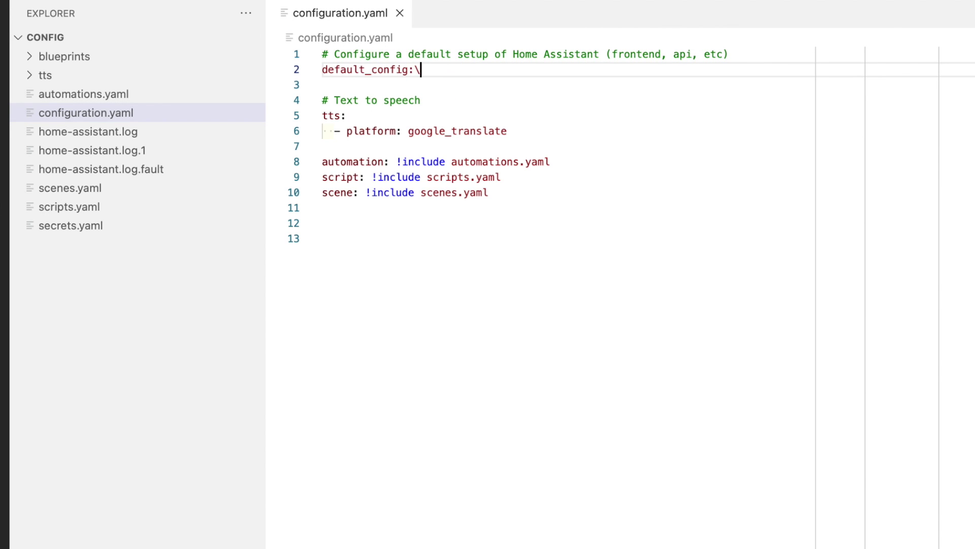
pyautogui.press('BackSpace')
pyautogui.press('Return')
pyautogui.press('Return')
pyautogui.write('http:')
pyautogui.press('Return')
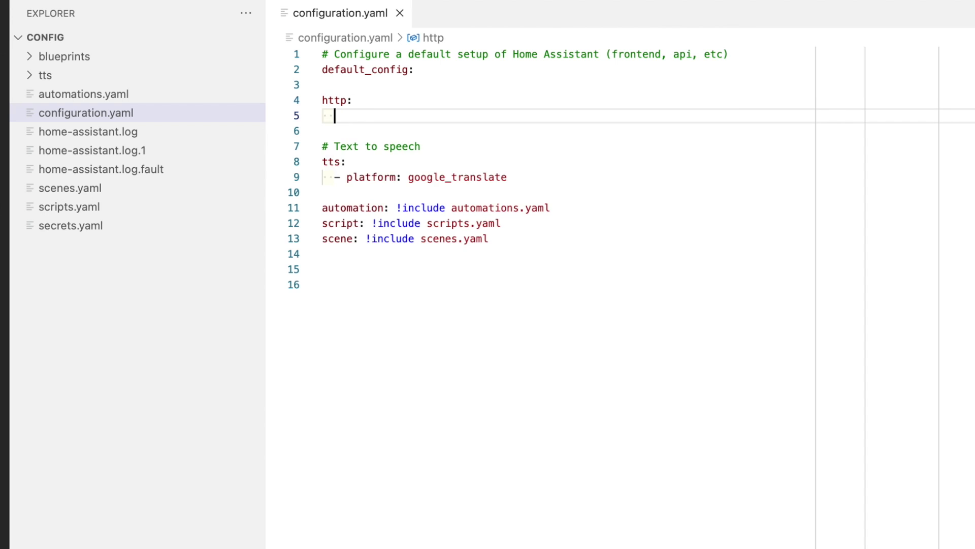
pyautogui.press('super+v')
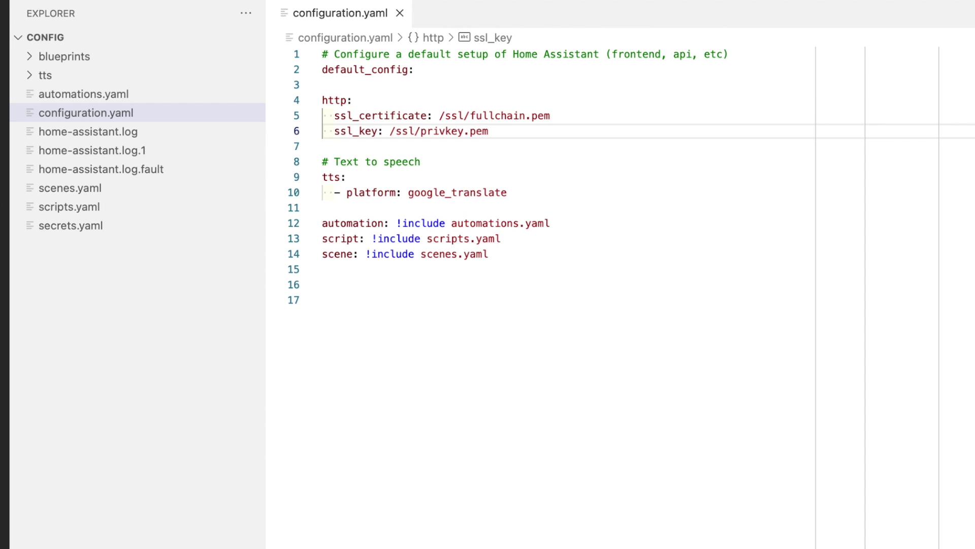
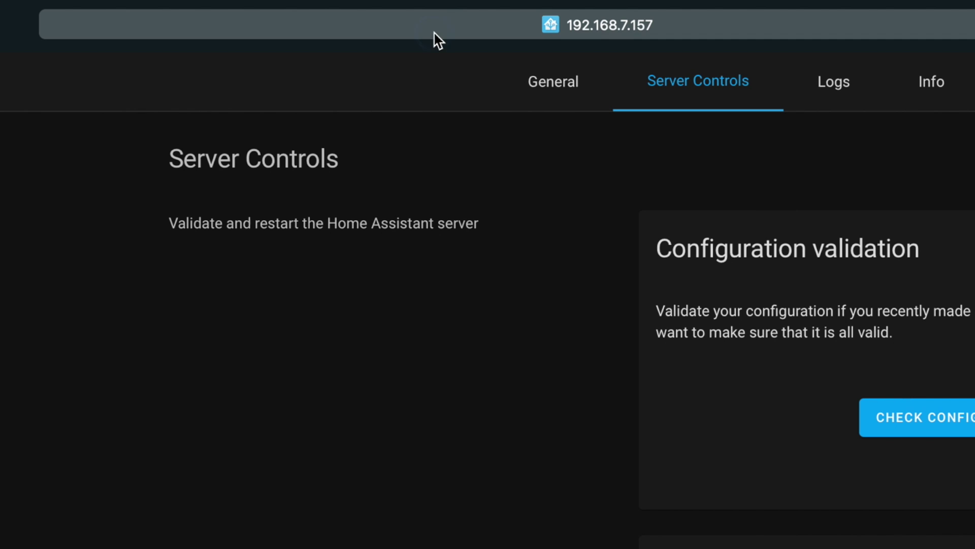
pyautogui.click(413, 27)
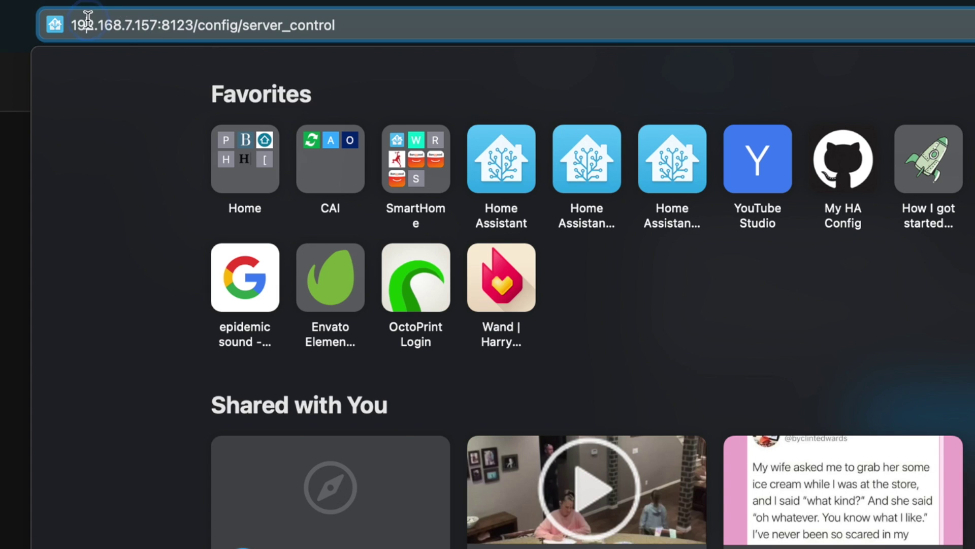
pyautogui.click(356, 20)
pyautogui.click(198, 23)
pyautogui.moveTo(198, 23); pyautogui.dragTo(515, 29)
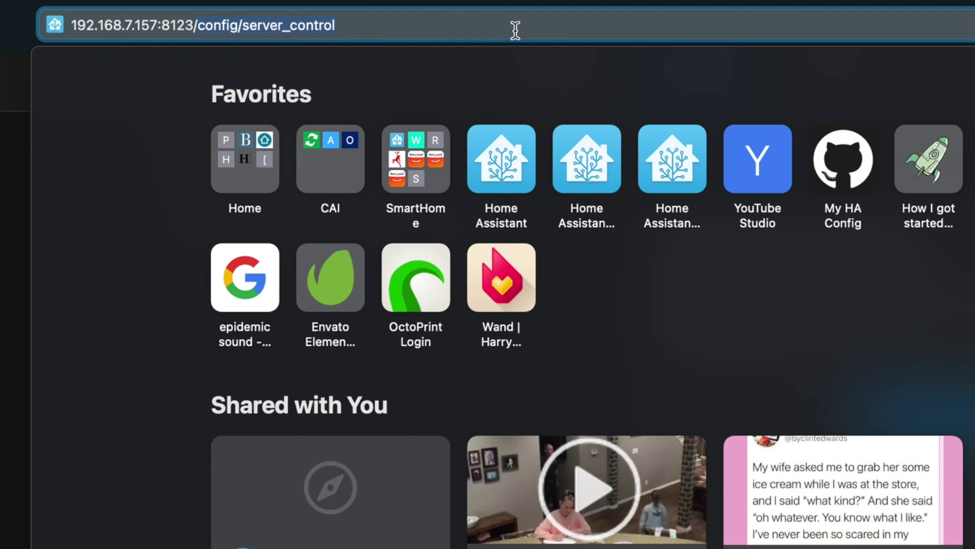
pyautogui.write('/')
pyautogui.press('Left')
pyautogui.press('Left')
pyautogui.press('Left')
pyautogui.press('Left')
pyautogui.press('Left')
pyautogui.press('Left')
pyautogui.press('Left')
pyautogui.press('Left')
pyautogui.press('Left')
pyautogui.press('Left')
pyautogui.press('Left')
pyautogui.press('Left')
pyautogui.press('Left')
pyautogui.press('Left')
pyautogui.press('Left')
pyautogui.press('Left')
pyautogui.press('Left')
pyautogui.press('Left')
pyautogui.press('Left')
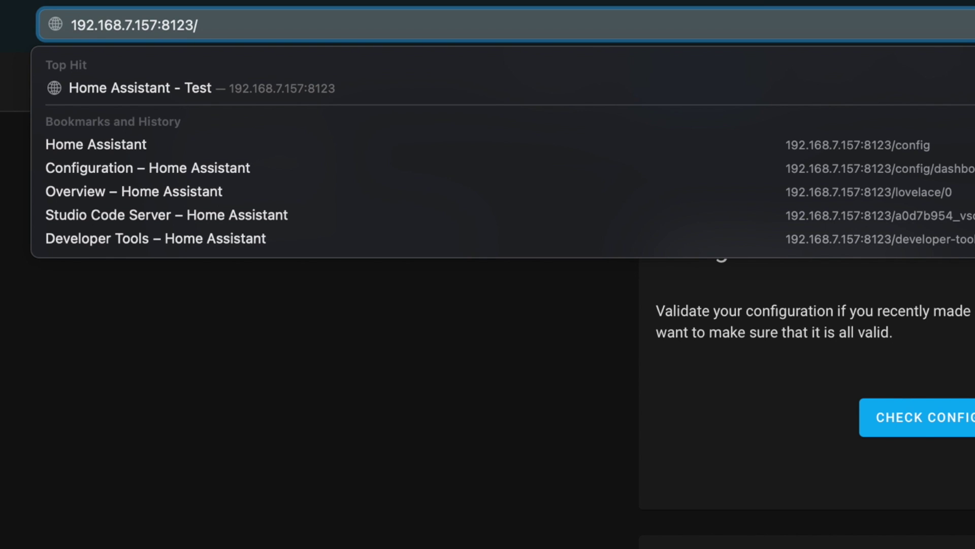
pyautogui.write('https://')
pyautogui.press('Return')
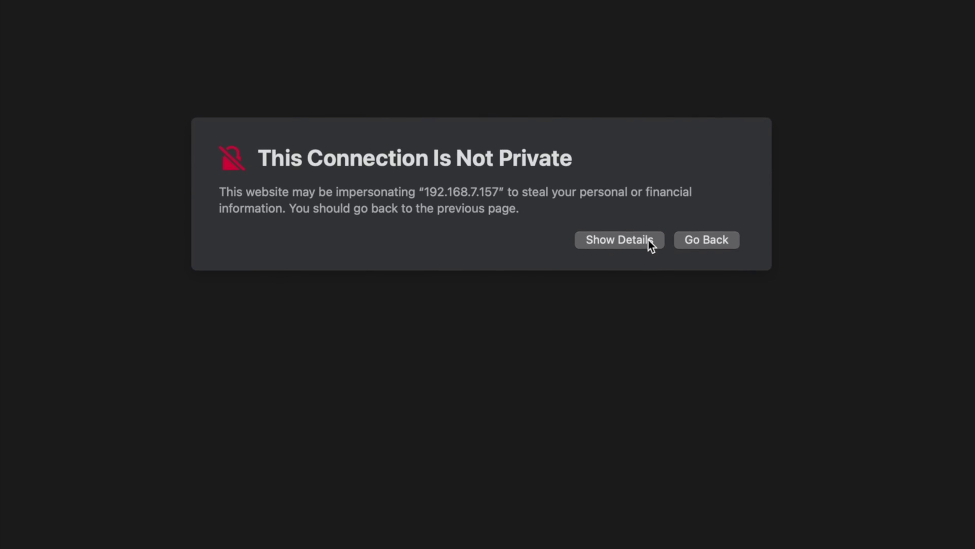
# - Proceed past the certificate warning to 192.168.7.157 and authorize the Certificate Trust Settings change with the Mac account password
pyautogui.click(612, 222)
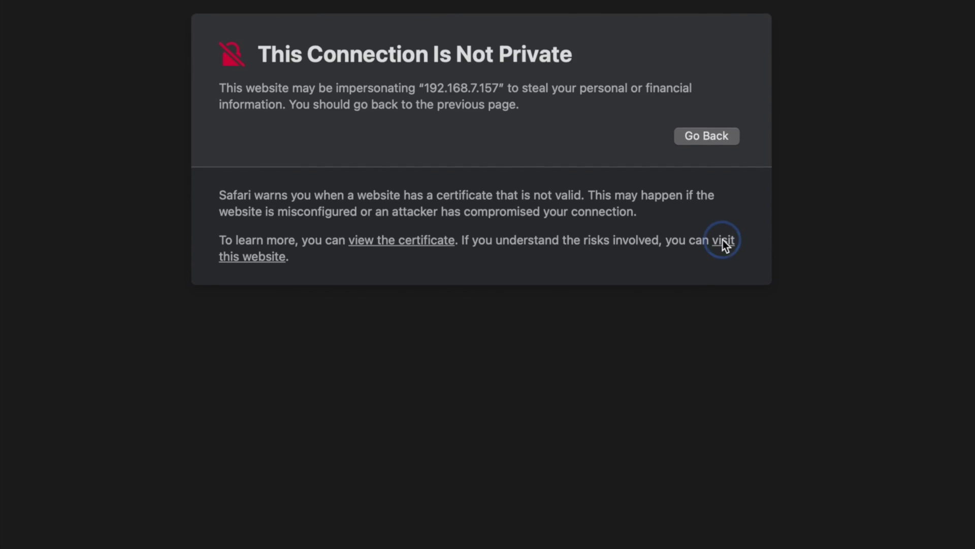
pyautogui.click(725, 258)
pyautogui.click(548, 528)
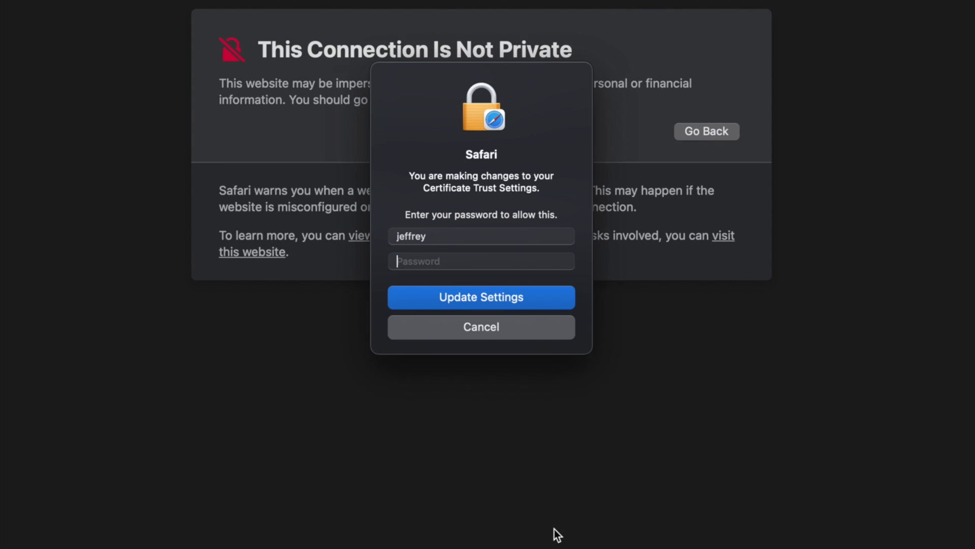
pyautogui.click(457, 264)
pyautogui.write('•••••••••••')
pyautogui.press('Return')
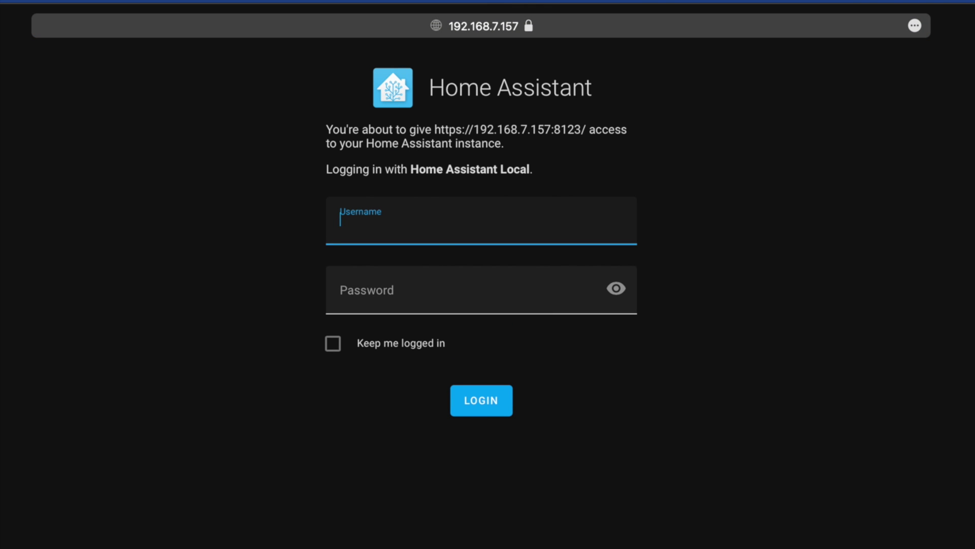
# - Log in to Home Assistant at the local HTTPS address with the account username and password
pyautogui.click(406, 286)
pyautogui.click(429, 347)
pyautogui.click(472, 399)
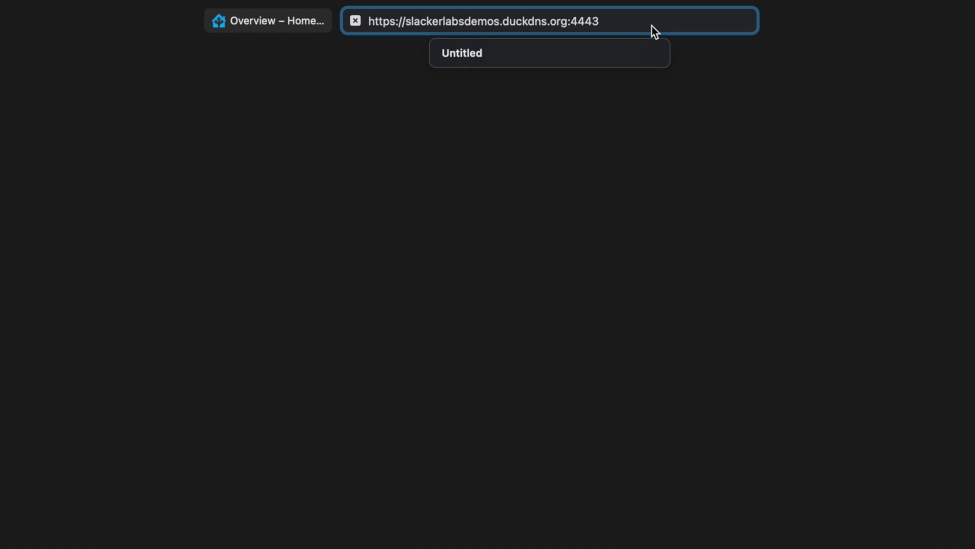
pyautogui.press('Return')
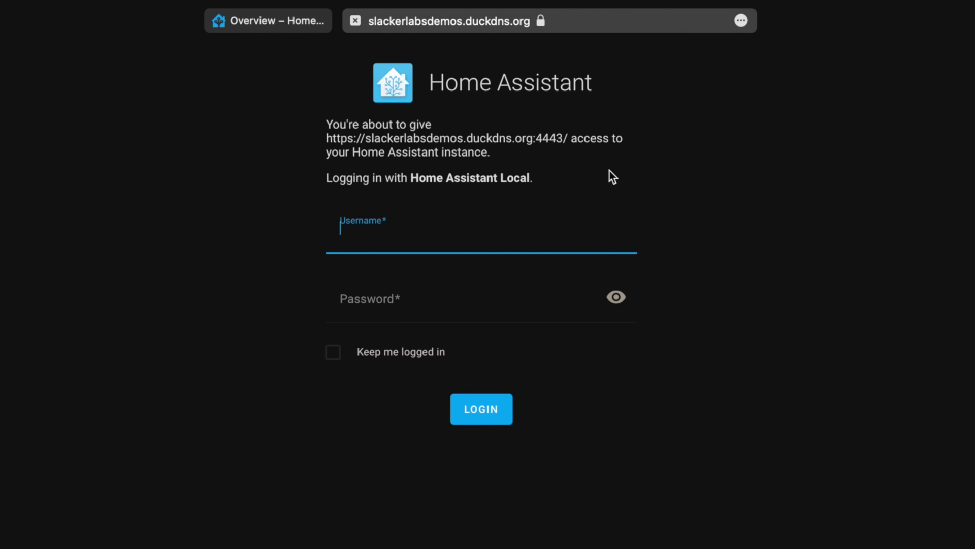
pyautogui.write('slackerlabs')
pyautogui.press('Tab')
pyautogui.write('*******')
pyautogui.press('Return')
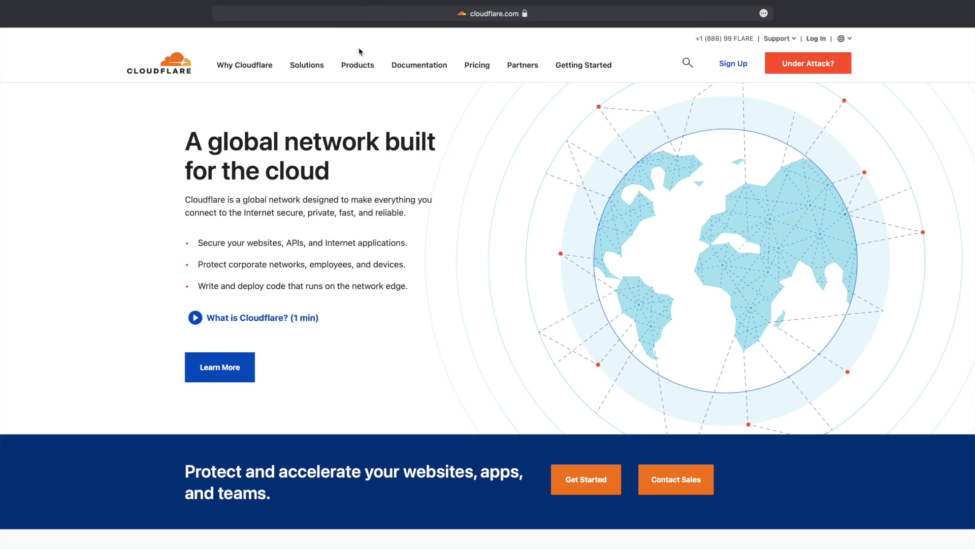
# - View Cloudflare's Free application services plan and show the description of its Universal SSL Certificate feature
pyautogui.click(476, 65)
pyautogui.click(337, 110)
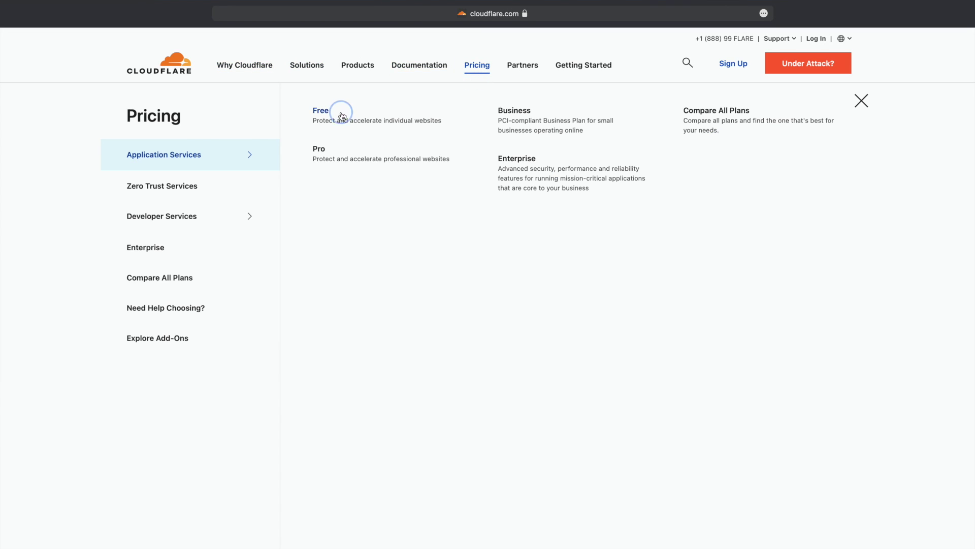
pyautogui.scroll(-4, 370, 378)
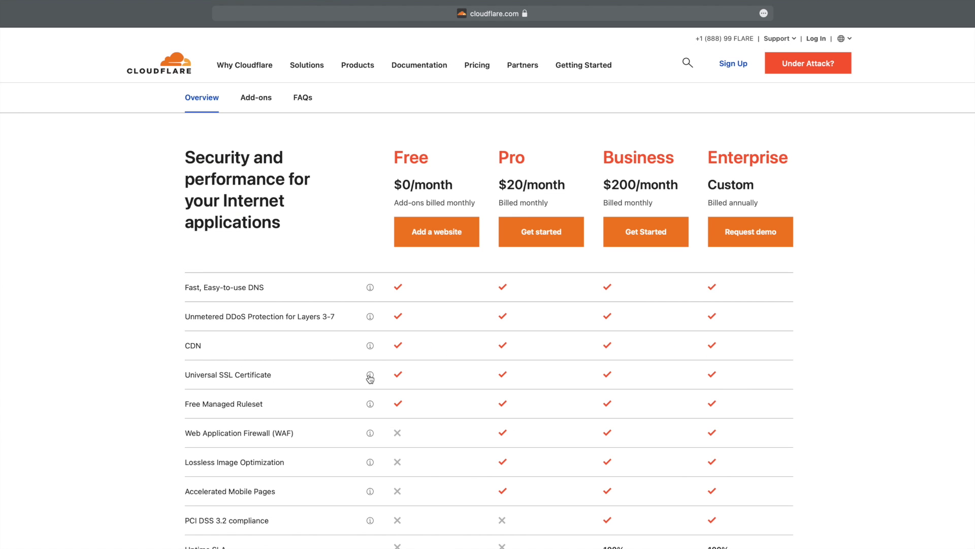
pyautogui.click(369, 377)
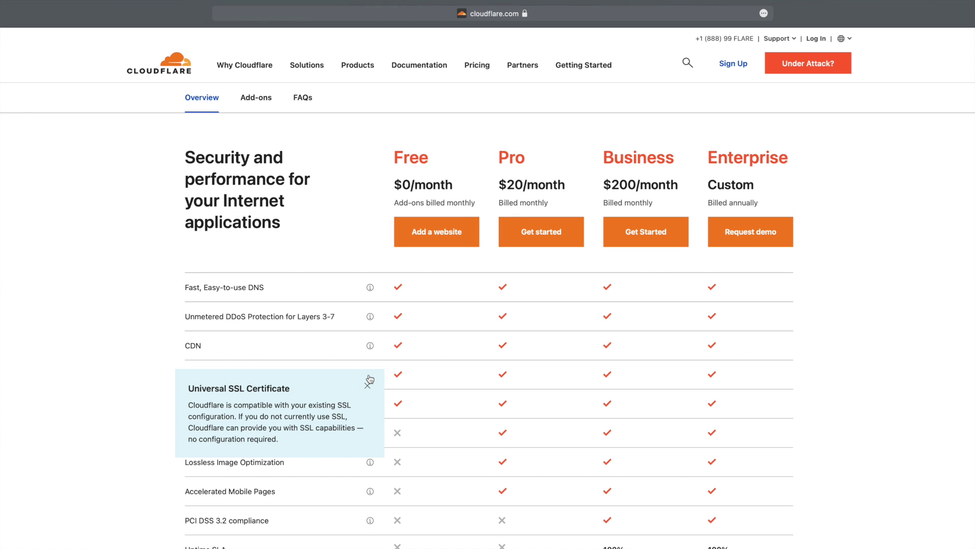